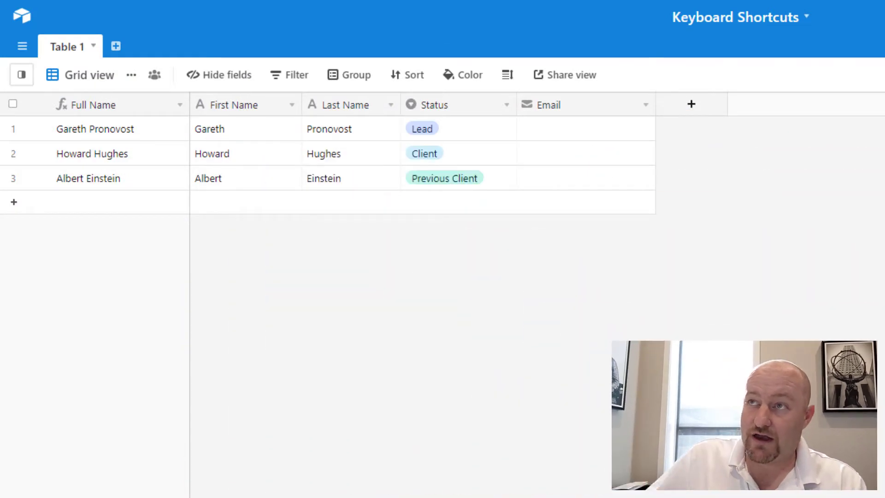
Jump to the Example Automation (Webinar) base with a Ctrl+K search for 'exa'.
left_click(110, 131)
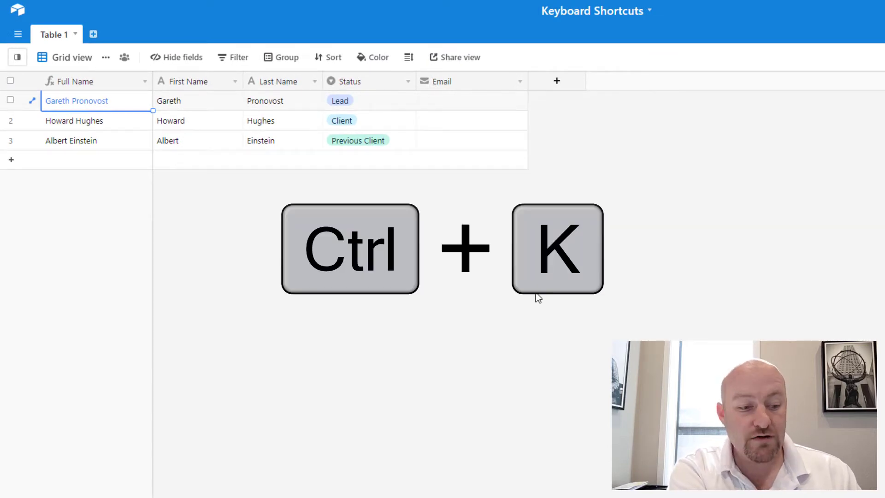
key("ctrl+k")
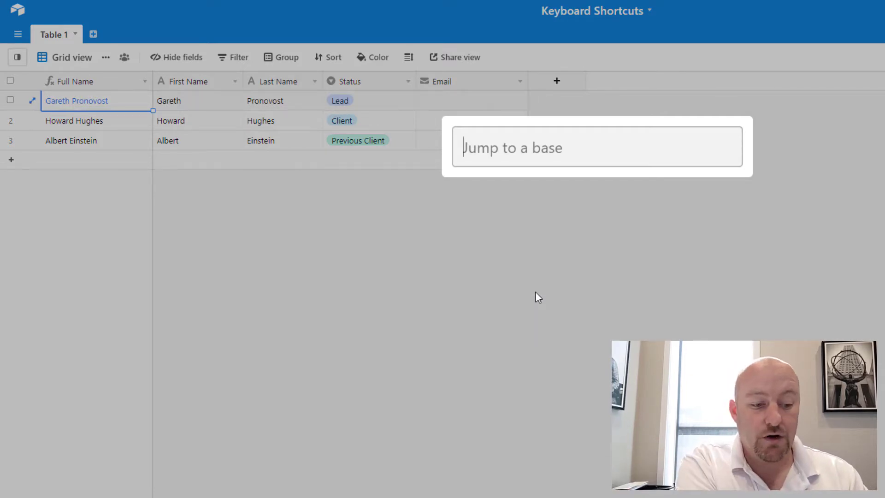
type("exa")
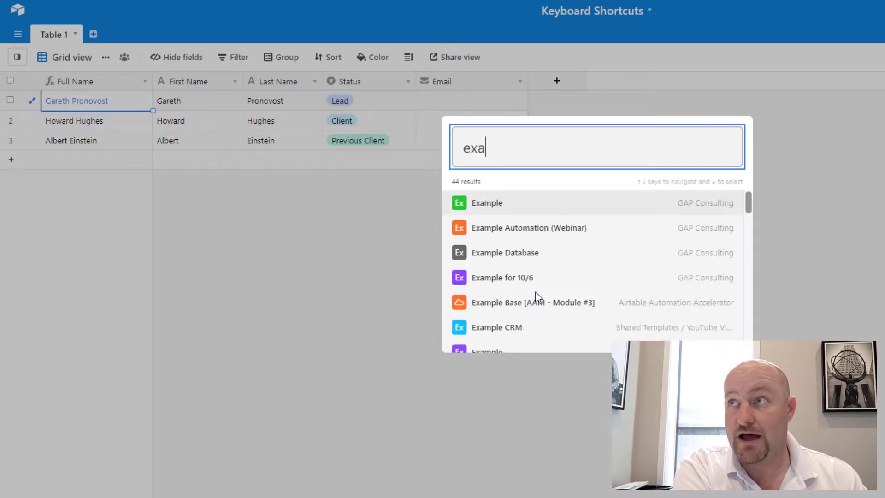
left_click(489, 234)
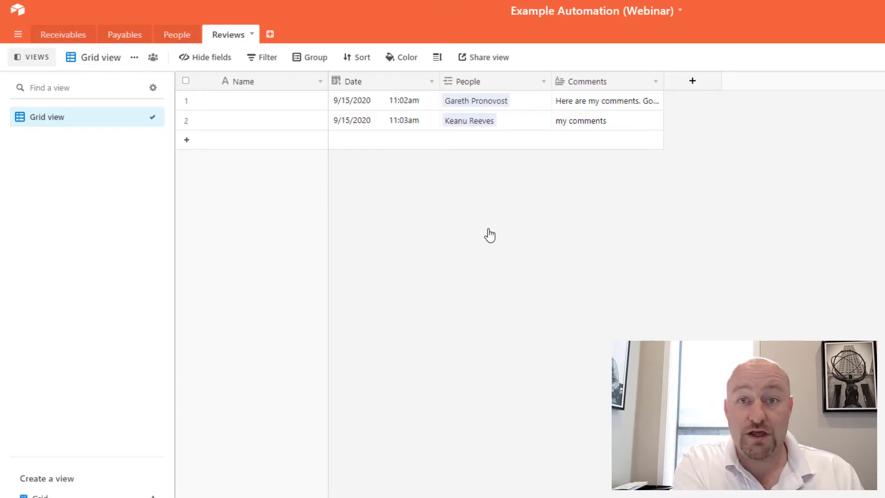
Return to the Keyboard Shortcuts base by searching 'key' in the Ctrl+K switcher.
key("ctrl+k")
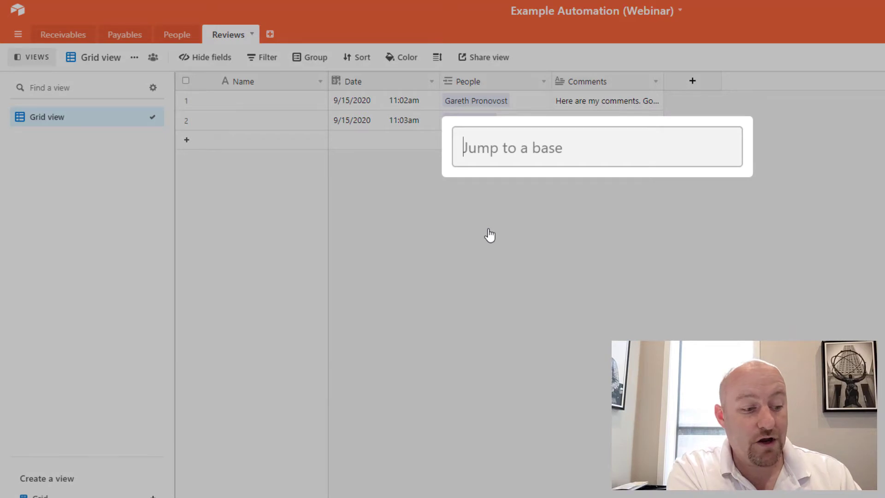
type("key")
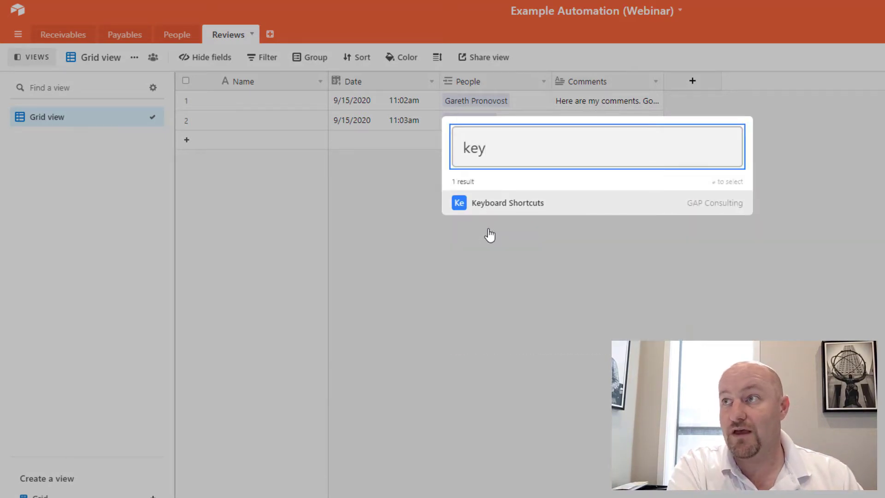
key("Return")
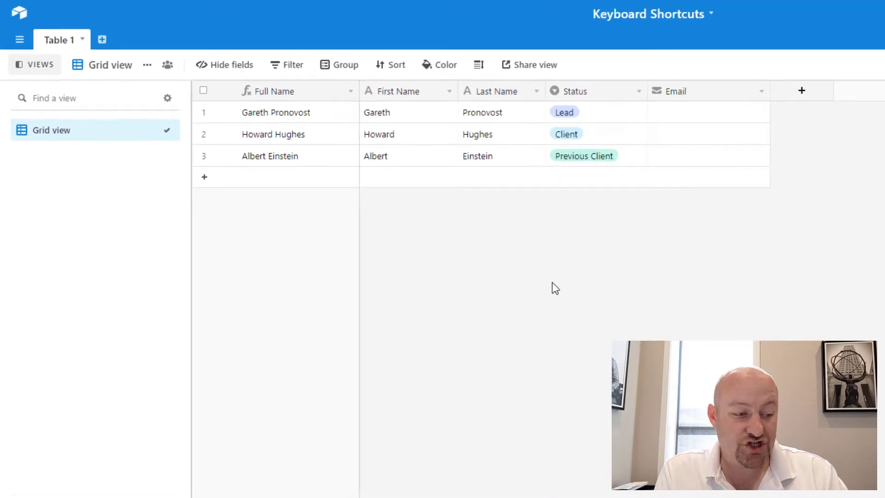
Sort Table 1's Grid view by the Status field, first to last, using only the keyboard.
key("ctrl+shift+s")
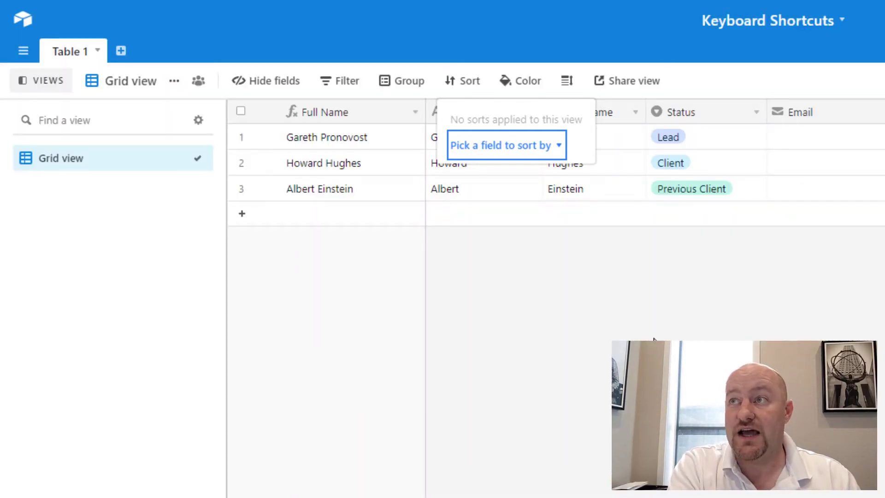
key("Return")
key("Down")
key("Down")
key("Down")
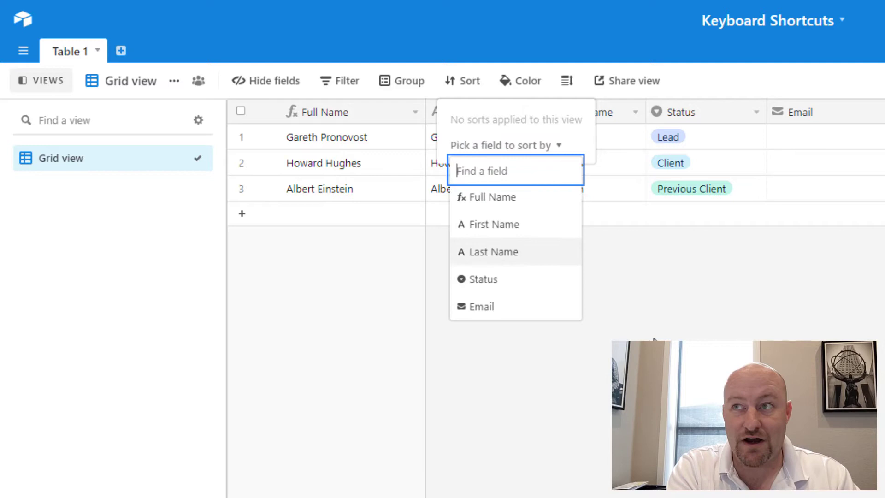
key("Down")
key("Down")
key("Up")
key("Up")
key("Up")
key("Up")
key("Down")
key("Down")
key("Down")
key("Down")
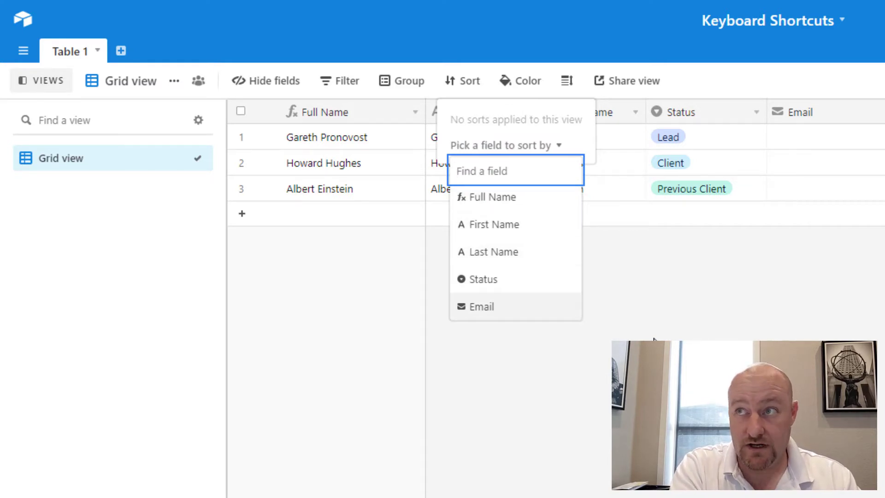
key("Up")
key("Up")
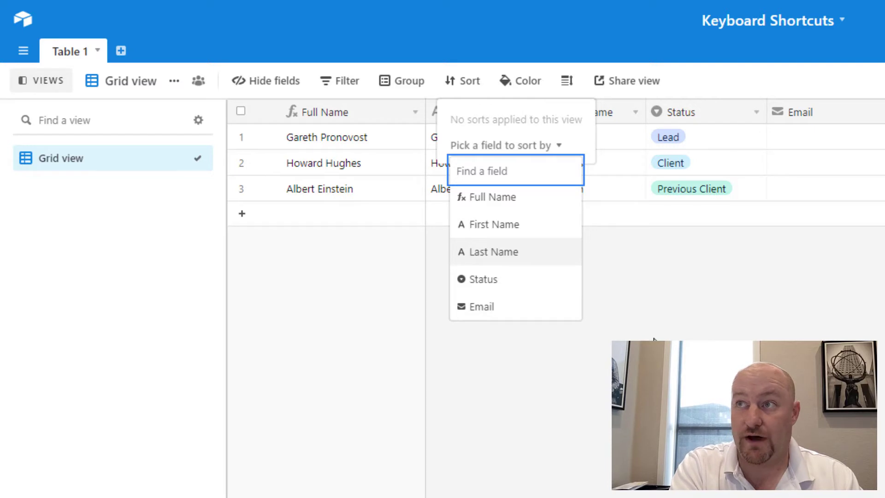
key("Down")
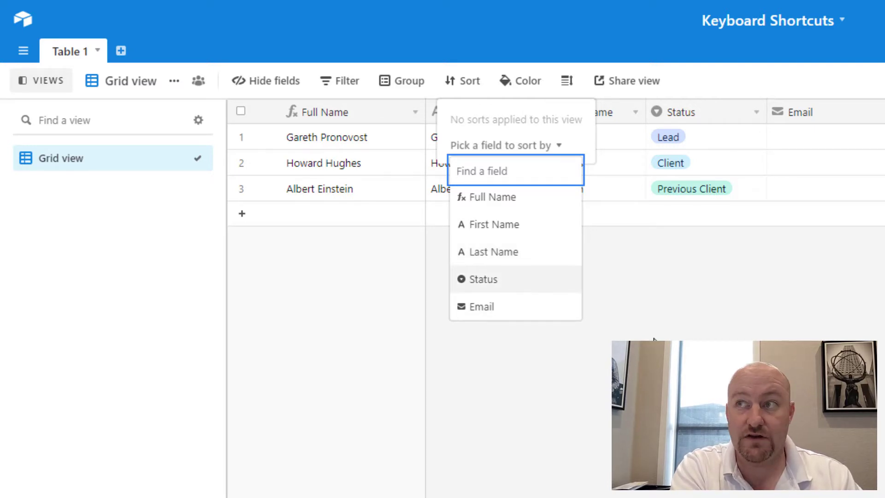
key("Return")
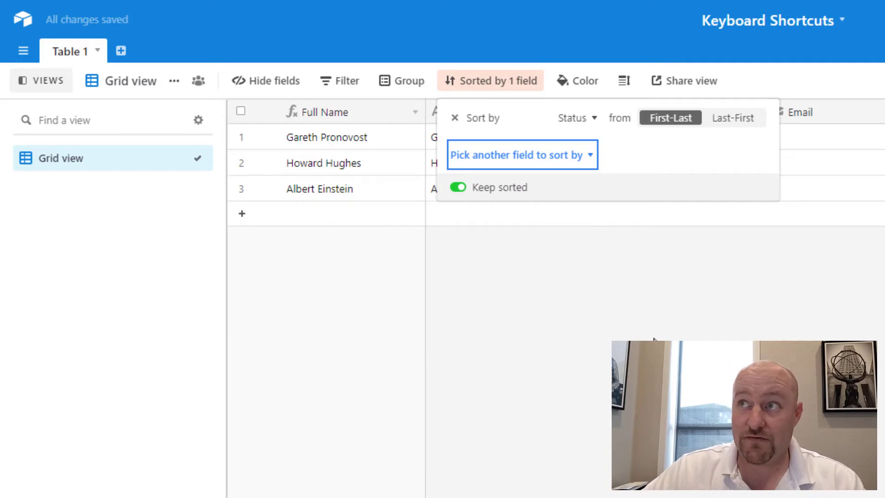
key("Escape")
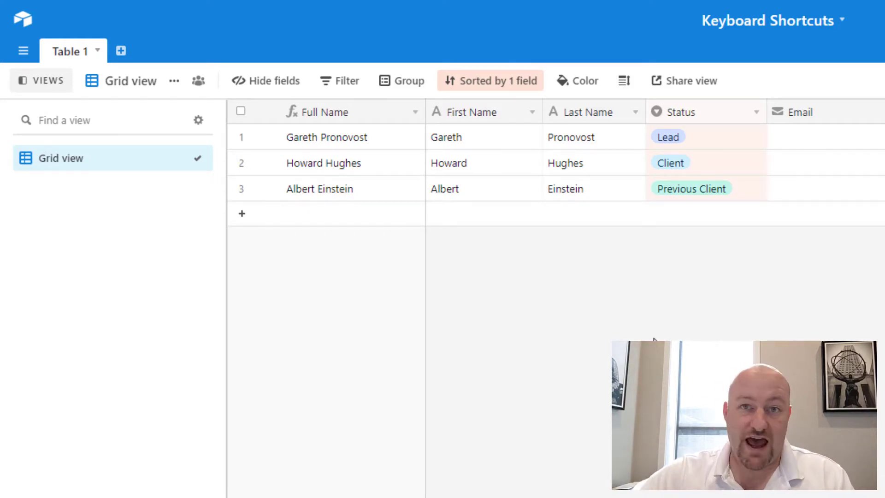
Reopen the Status sort settings and move focus between field, direction and add-field controls before closing.
key("ctrl+shift+s")
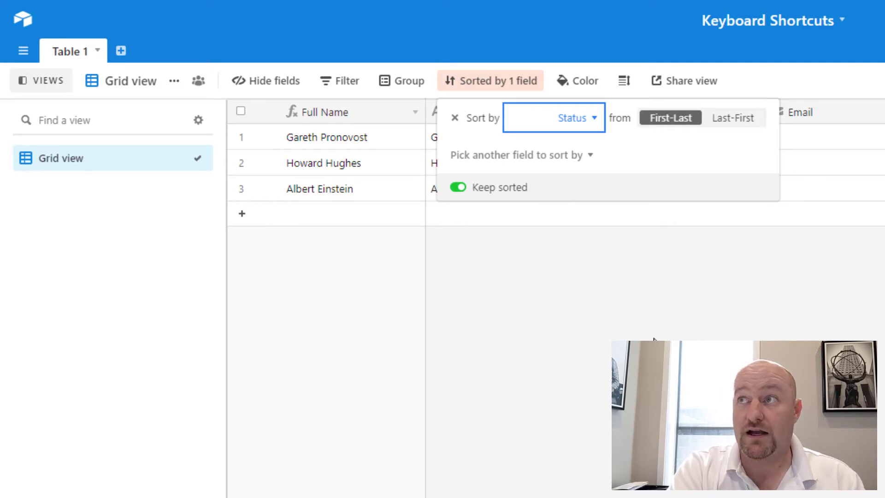
key("Tab")
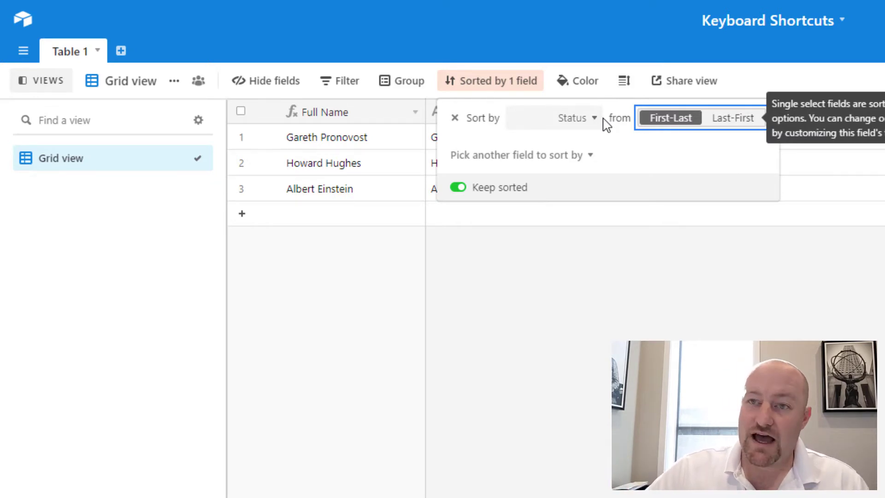
key("shift+Tab")
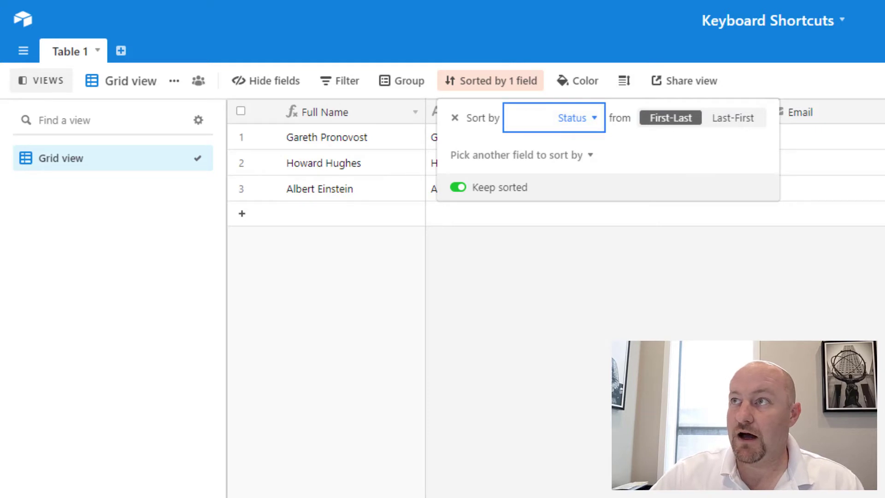
key("Tab")
key("shift+Tab")
key("Tab")
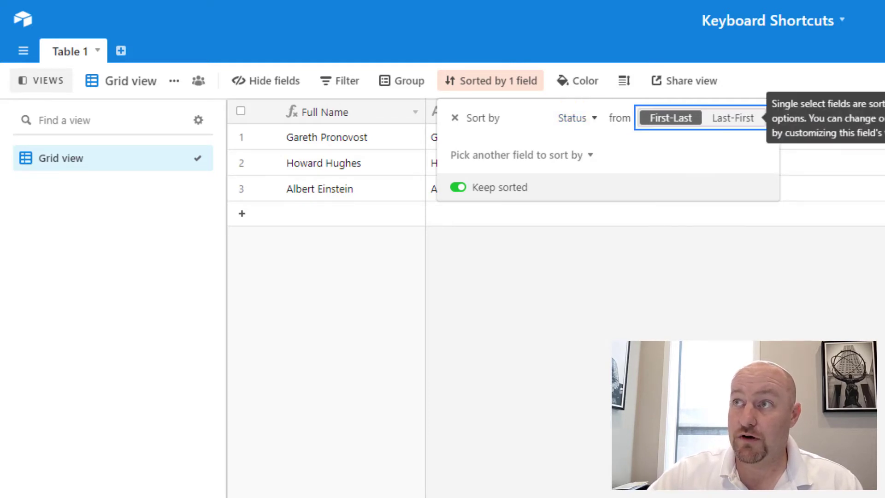
key("Tab")
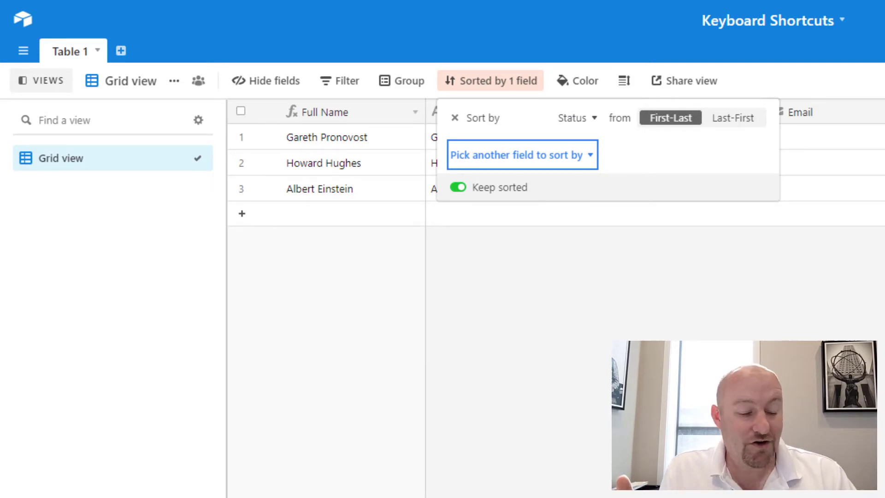
key("Tab")
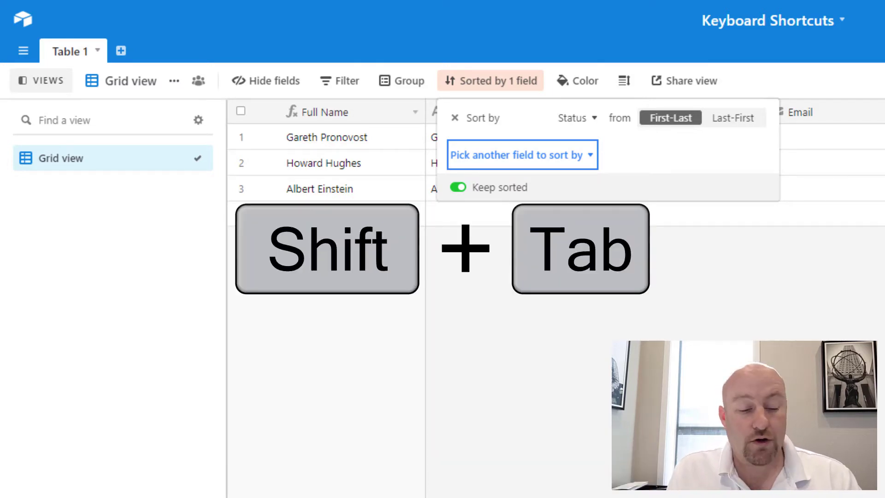
key("shift+Tab")
key("shift+Tab")
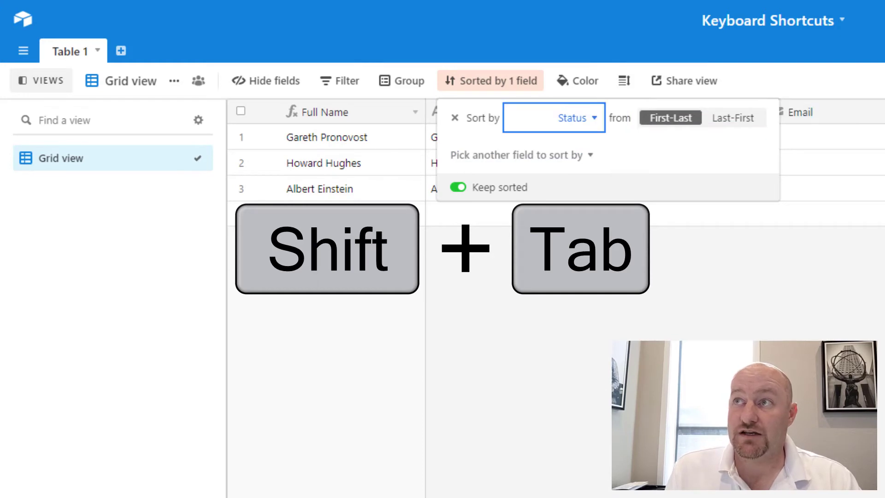
key("Tab")
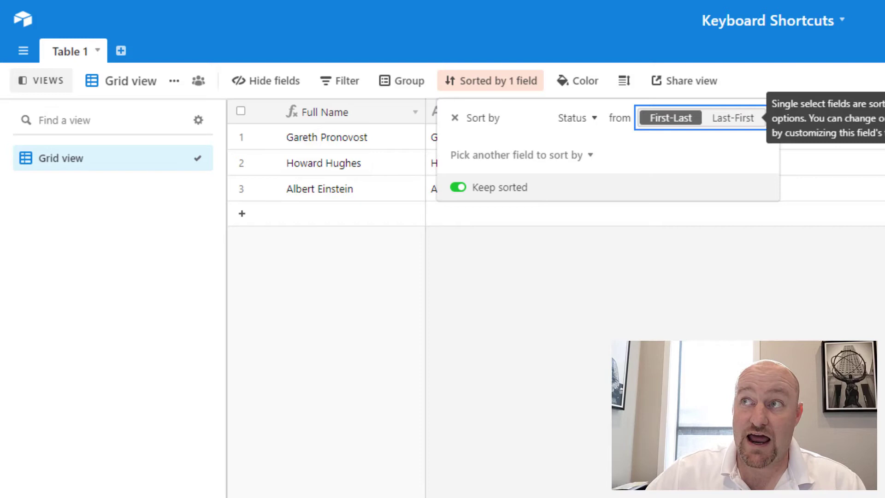
key("shift+Tab")
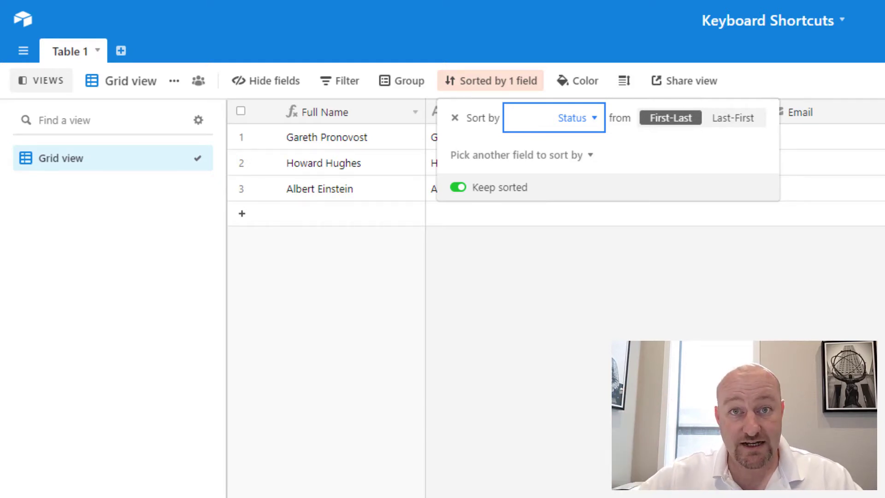
key("Escape")
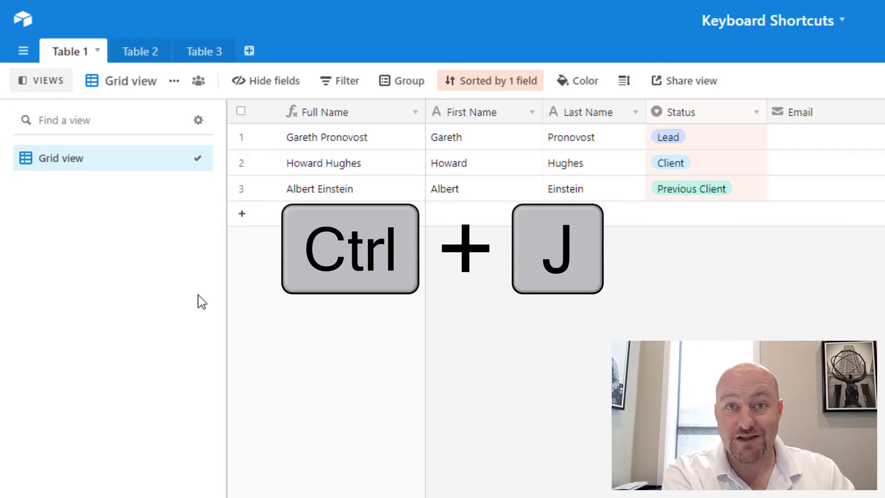
Open Table 2 from the Ctrl+J table list.
key("ctrl+j")
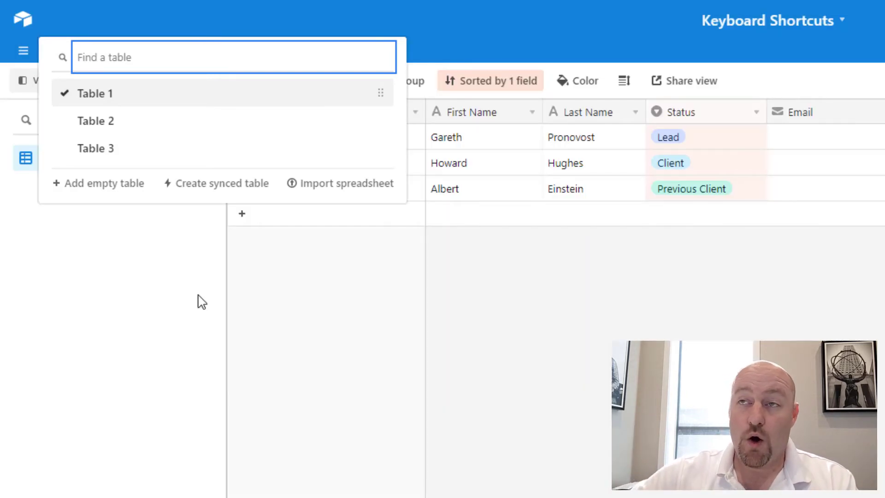
key("Down")
key("Down")
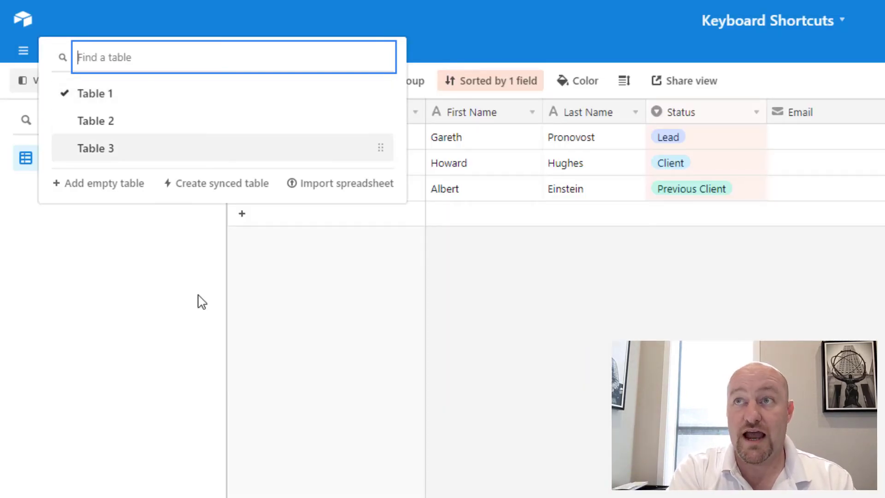
key("Up")
key("Down")
key("Down")
key("Up")
key("Up")
key("Down")
key("Up")
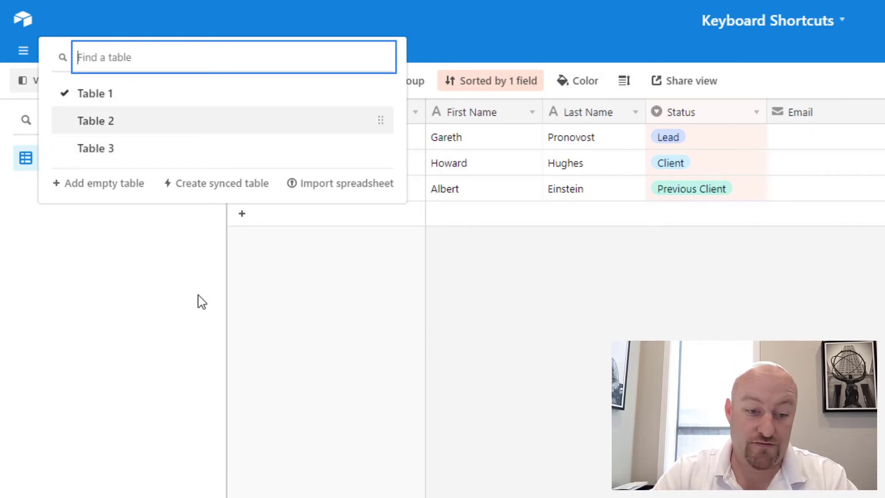
key("Up")
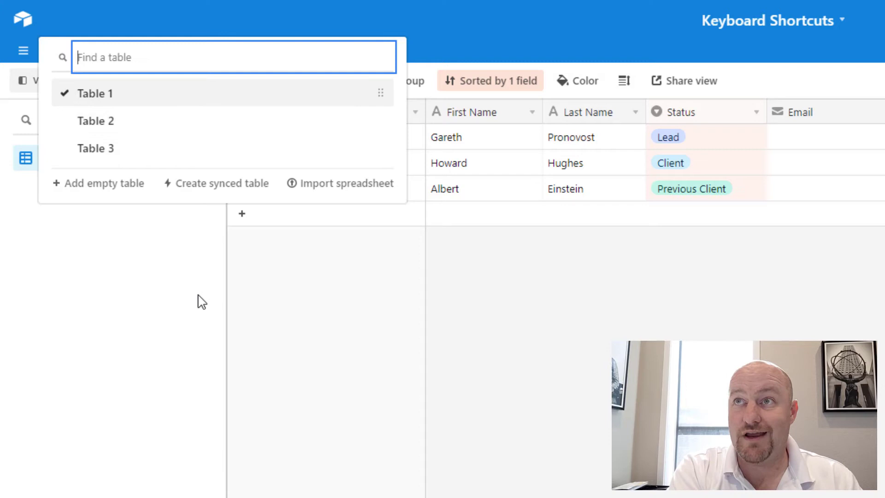
key("Down")
key("Return")
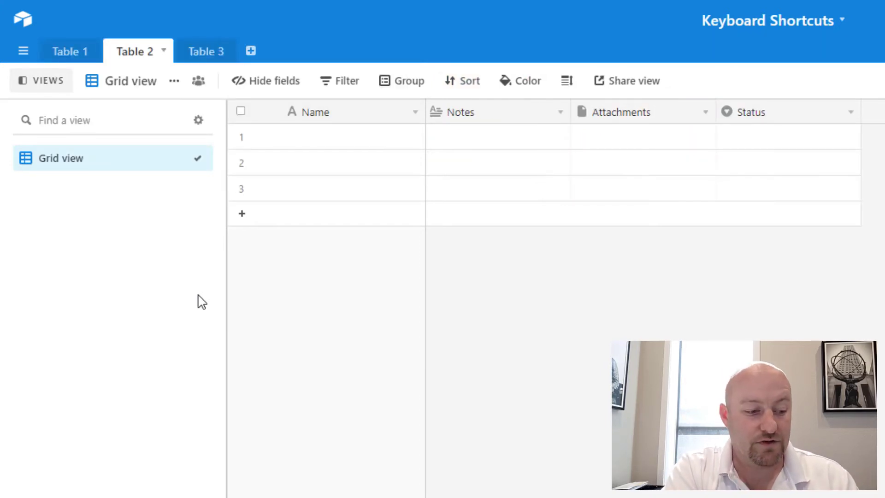
Switch to Table 3 through the table switcher.
key("ctrl+k")
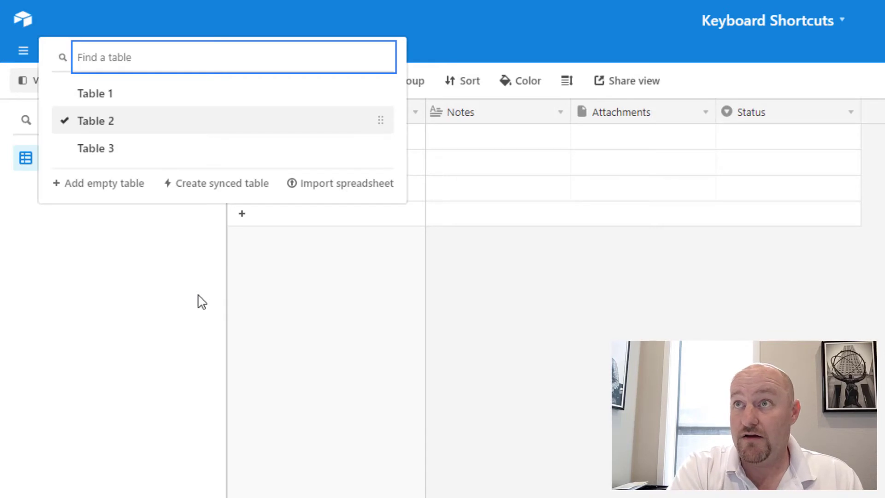
key("Down")
key("Up")
key("Up")
key("Down")
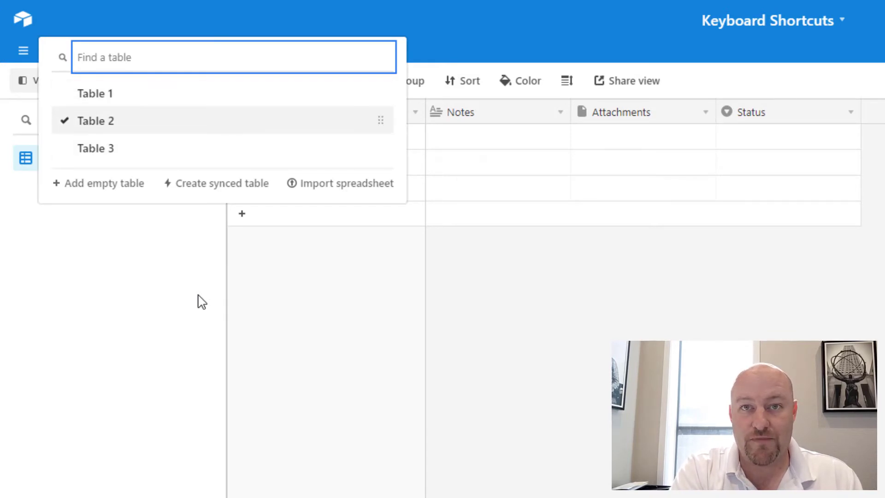
key("Up")
key("Down")
key("Up")
key("Down")
key("Down")
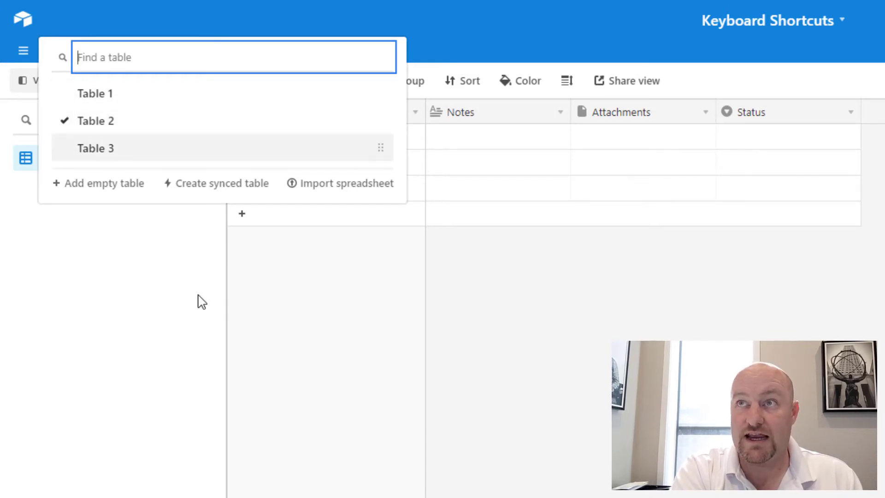
key("Return")
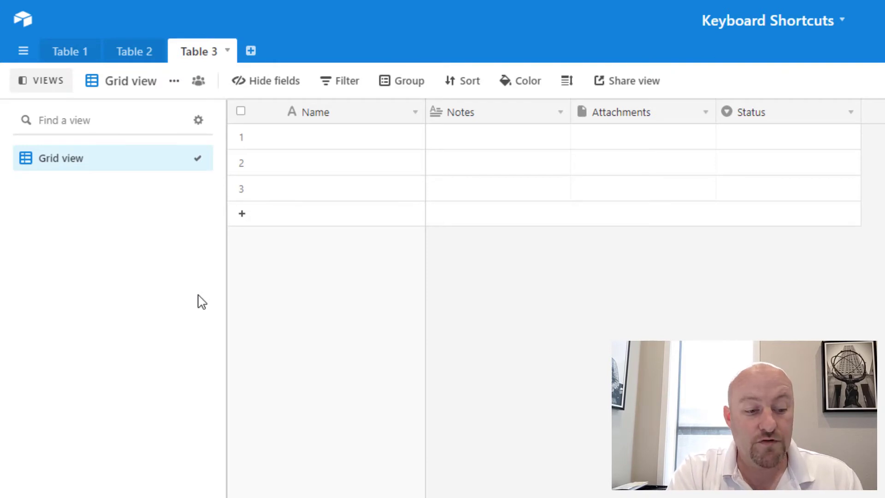
Open Table 1 by filtering the table switcher with '1'.
key("ctrl+k")
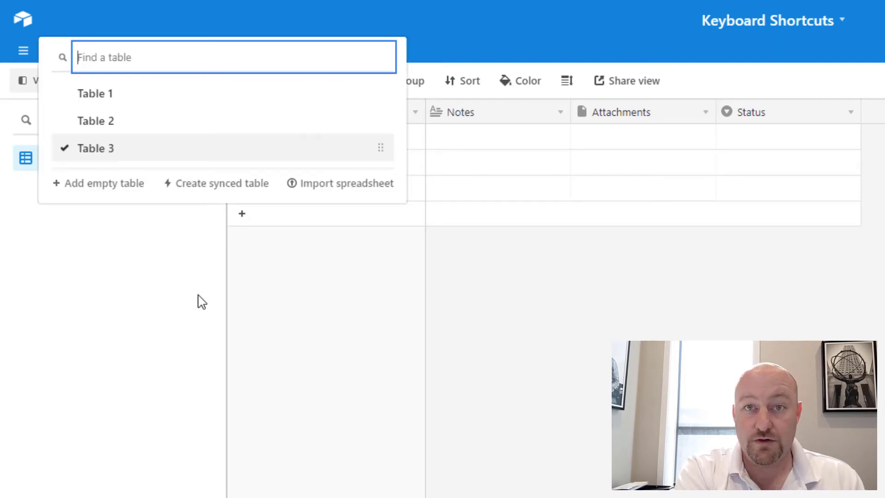
type("1")
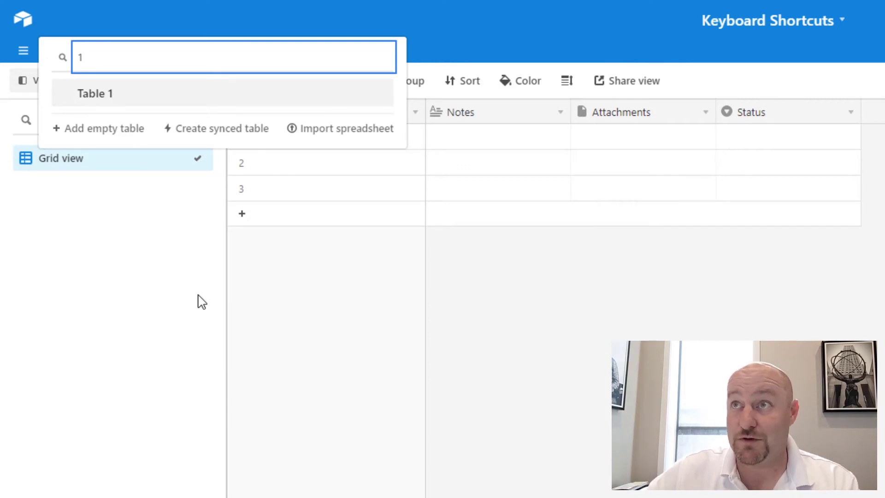
key("Return")
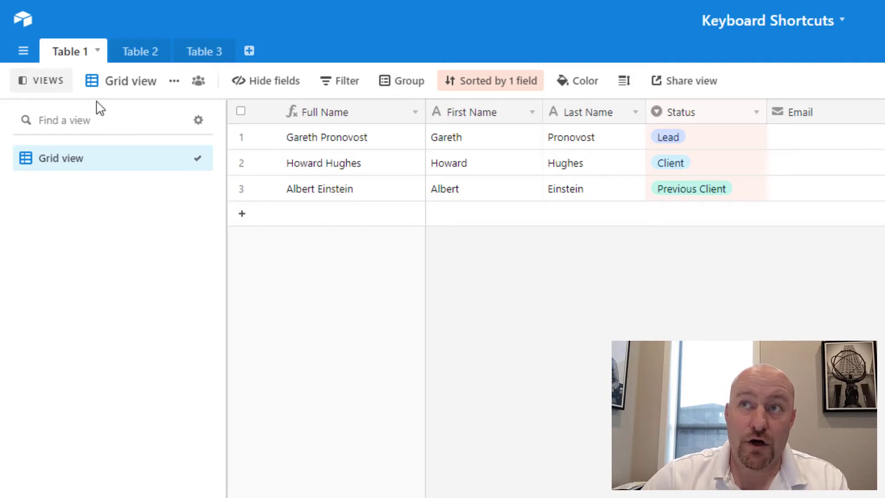
Collapse the views sidebar, then open and close the view switcher with Ctrl+Shift+K.
left_click(37, 85)
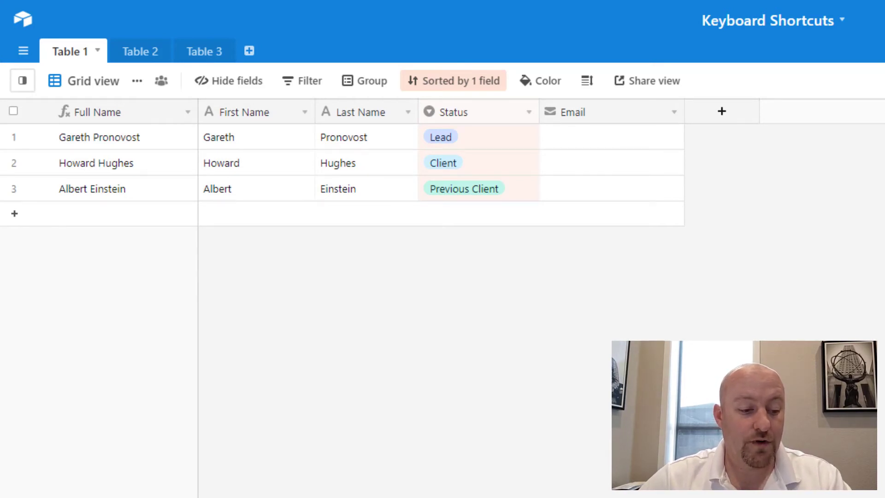
key("ctrl+shift+m")
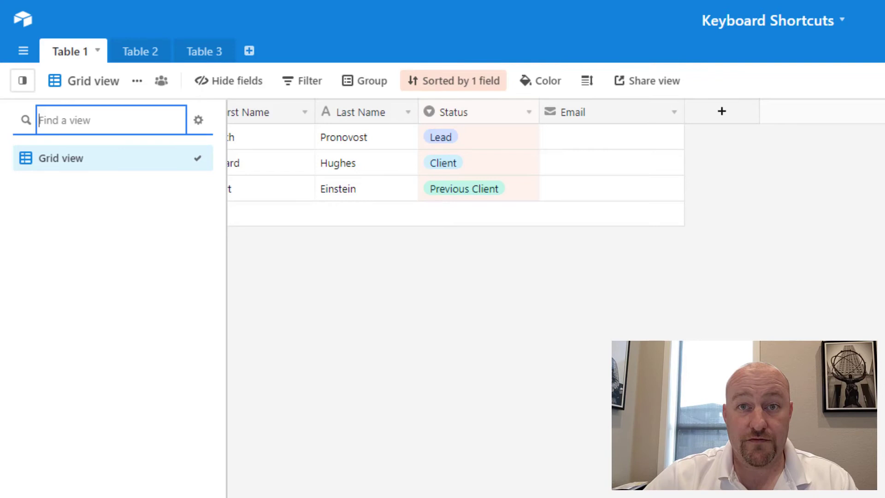
key("ctrl+shift+k")
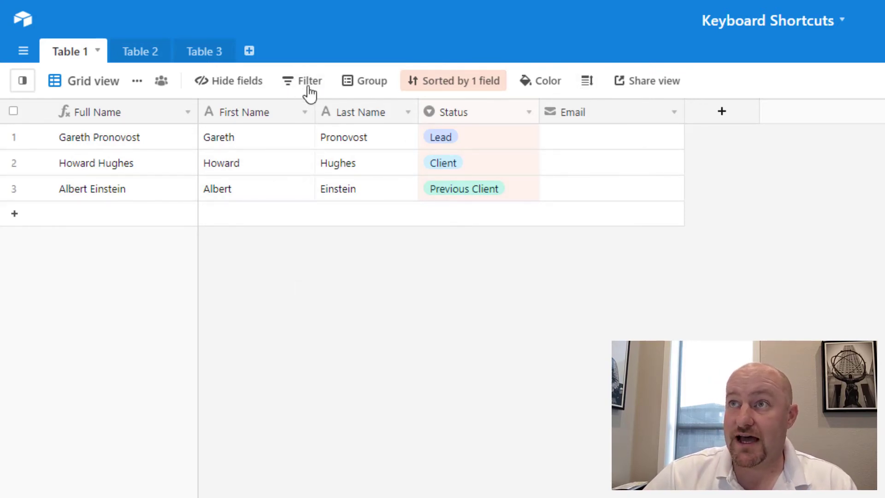
Duplicate the grid view twice, keeping the names Grid view copy and Grid view copy copy.
left_click(137, 85)
left_click(170, 161)
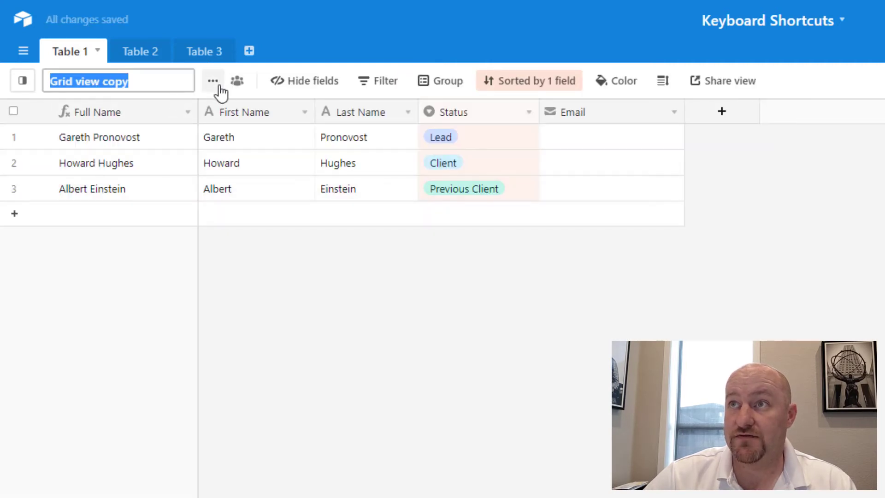
key("Return")
left_click(167, 81)
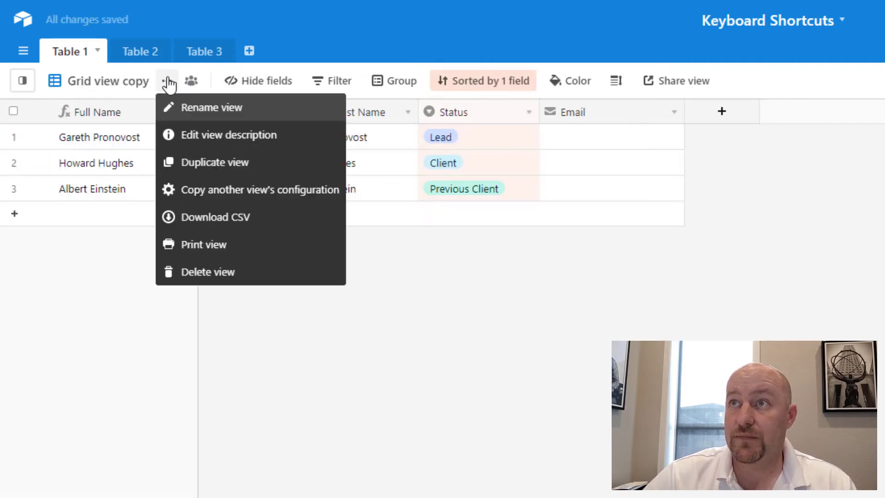
left_click(195, 162)
key("Return")
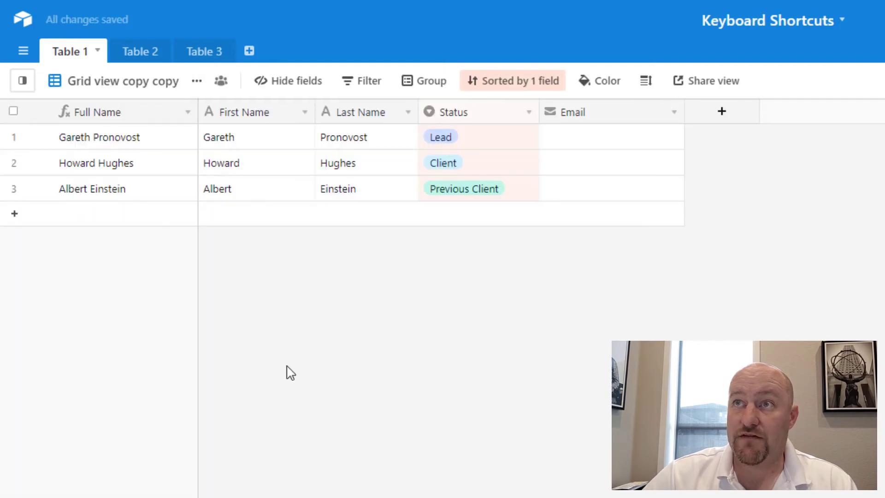
Show the views list and switch back to the original Grid view via the view switcher.
left_click(23, 85)
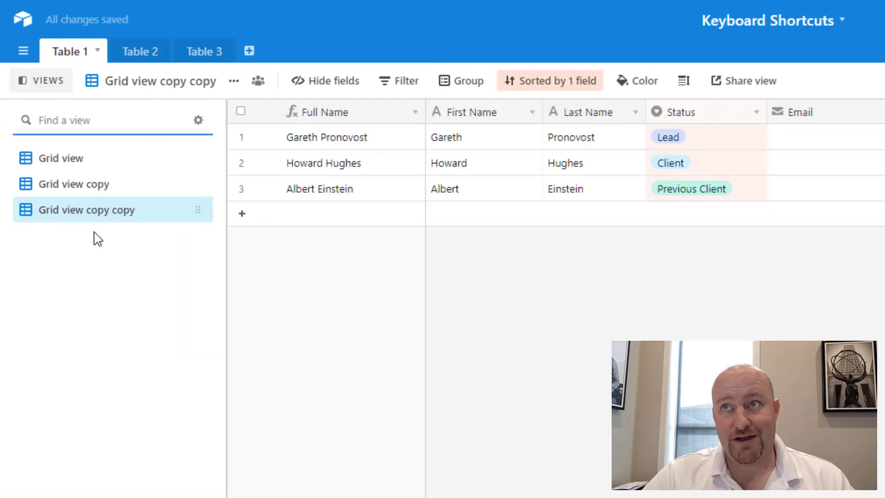
left_click(170, 258)
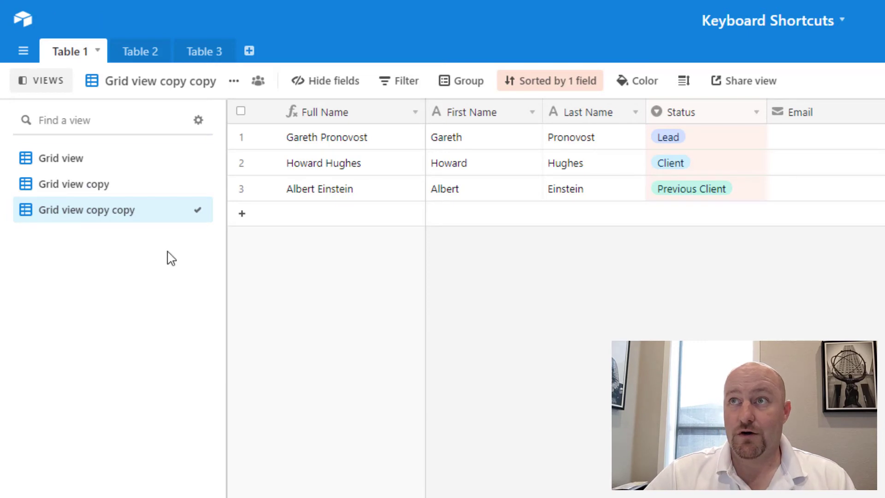
left_click(43, 87)
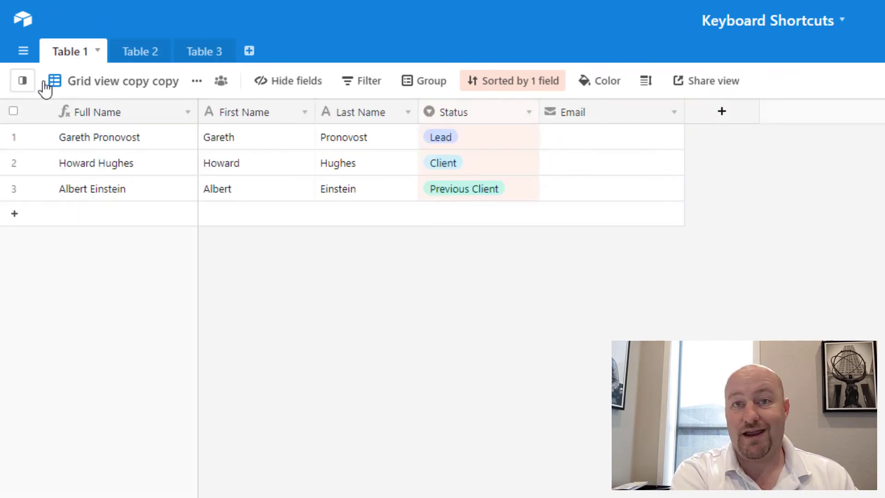
left_click(44, 88)
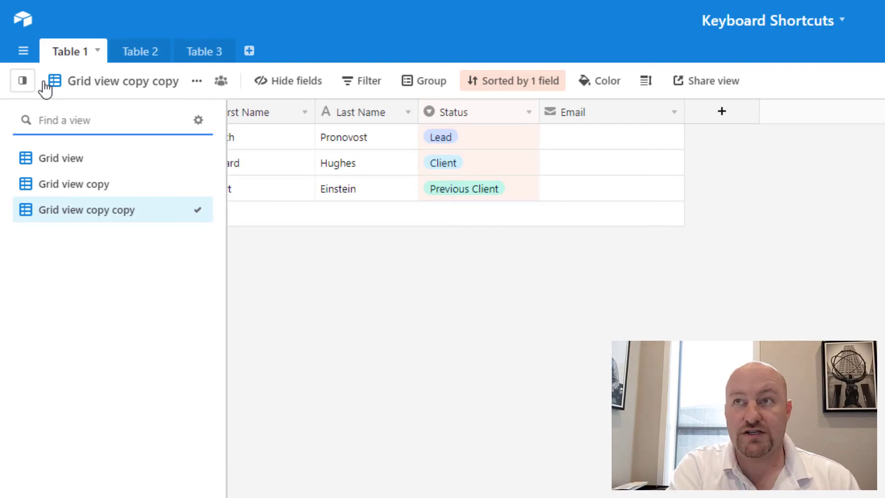
key("ctrl+shift+k")
key("Up")
key("Up")
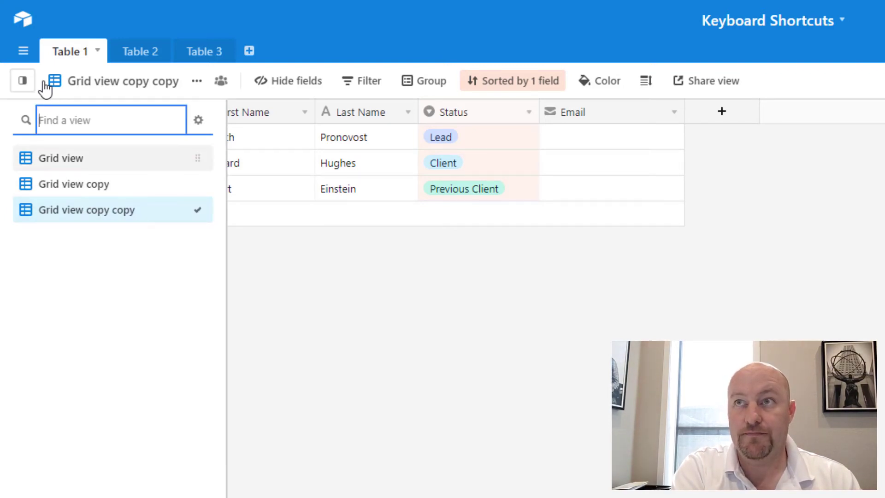
key("Down")
key("Up")
key("Return")
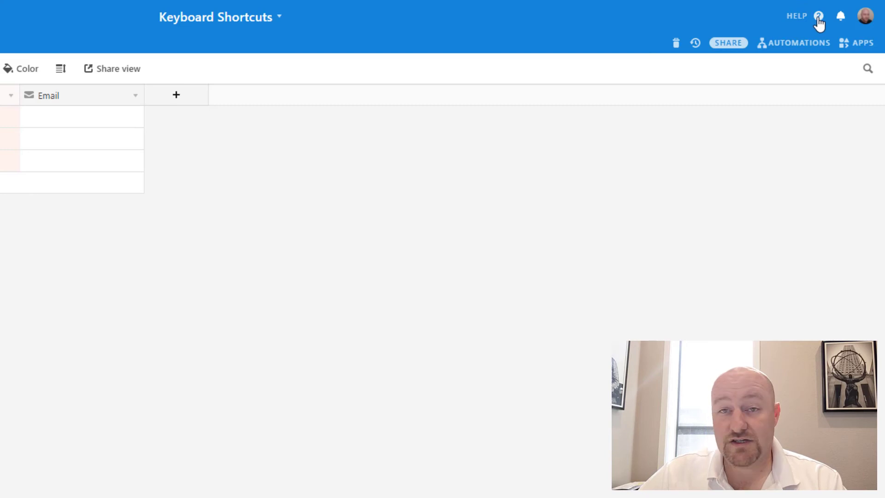
Open Keyboard shortcuts from the Help menu and scroll through its General and Grid view sections.
left_click(818, 19)
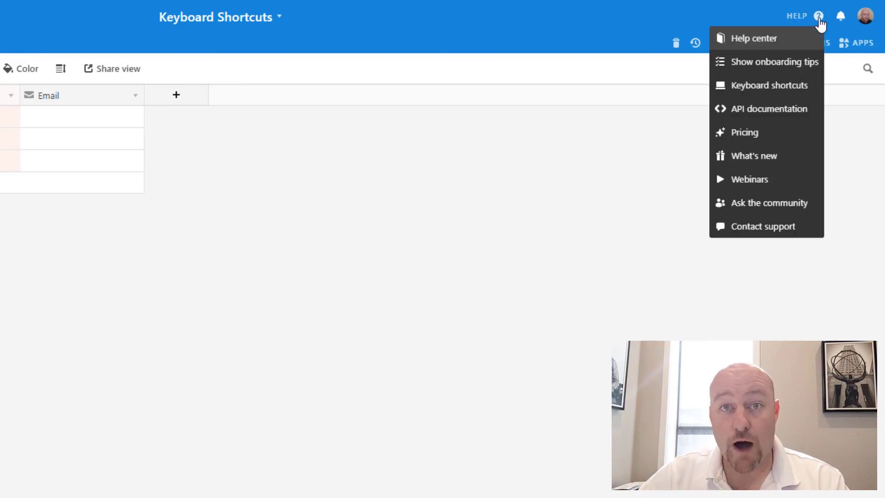
left_click(759, 100)
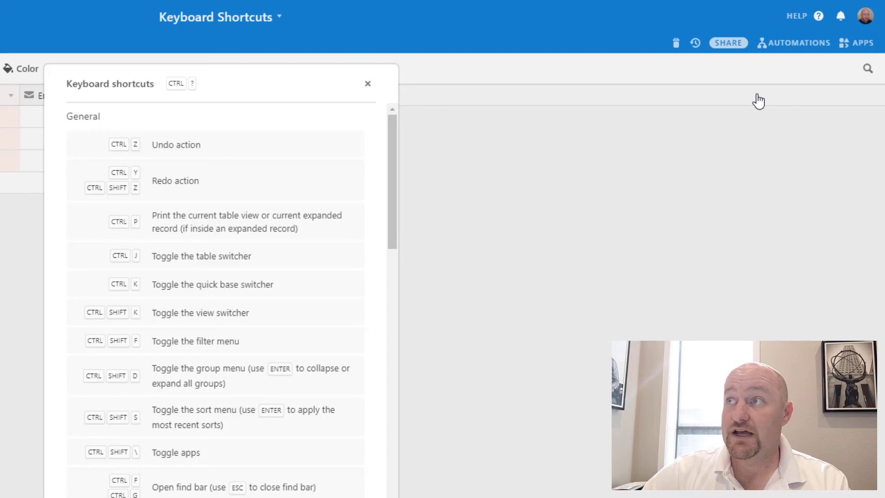
scroll(255, 271, "down", 6)
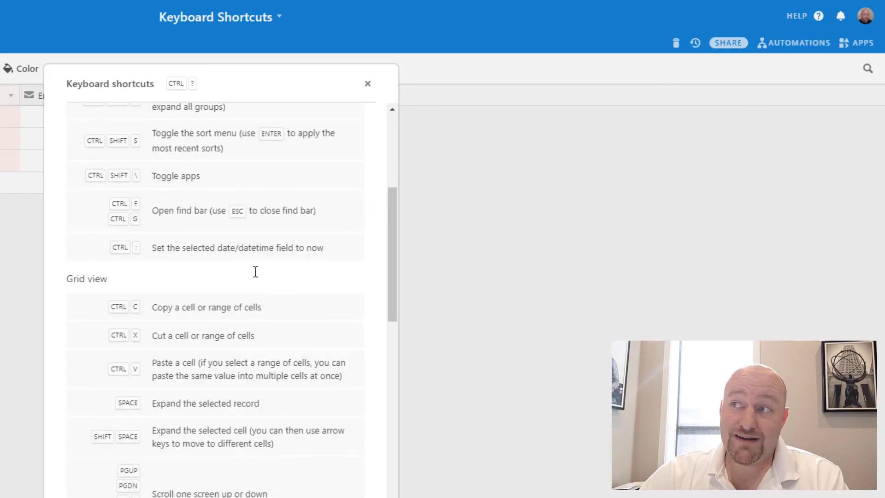
scroll(255, 272, "down", 3)
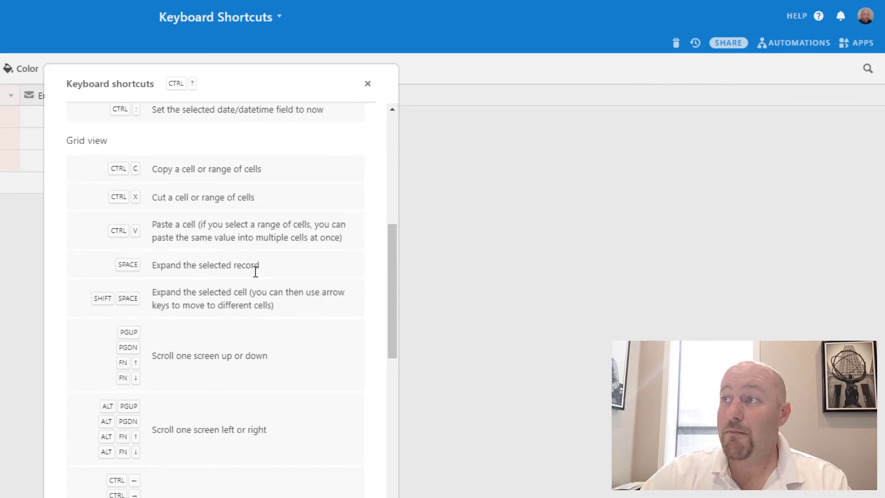
scroll(251, 268, "up", 7)
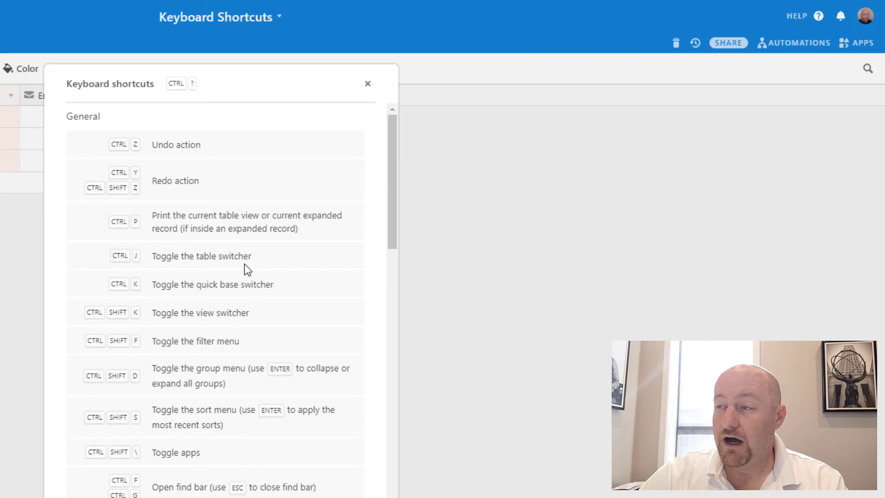
scroll(246, 270, "down", 3)
scroll(244, 273, "up", 3)
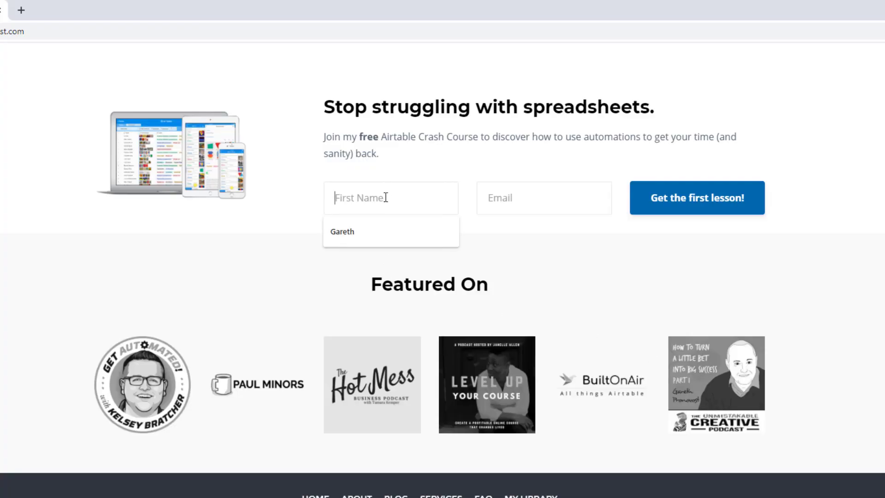
Fill the crash course sign-up form with a first name and the autofilled email address.
type("Gareth")
key("Tab")
type("garet")
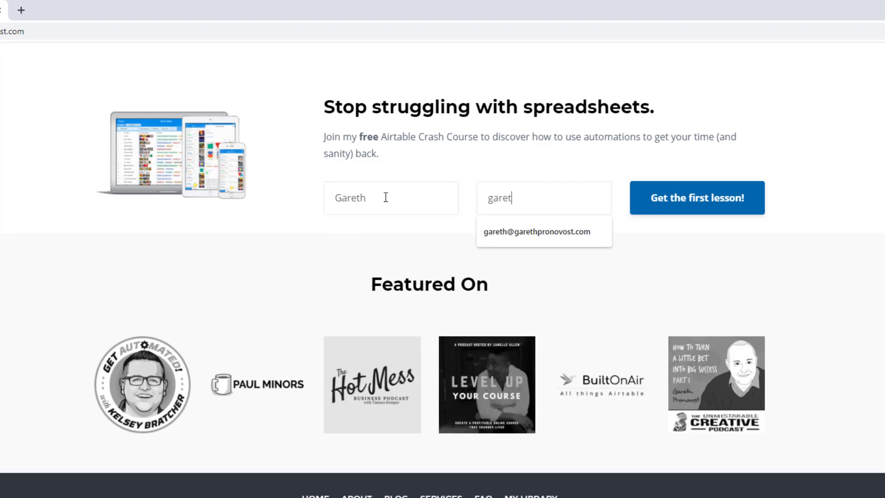
key("Down")
key("Return")
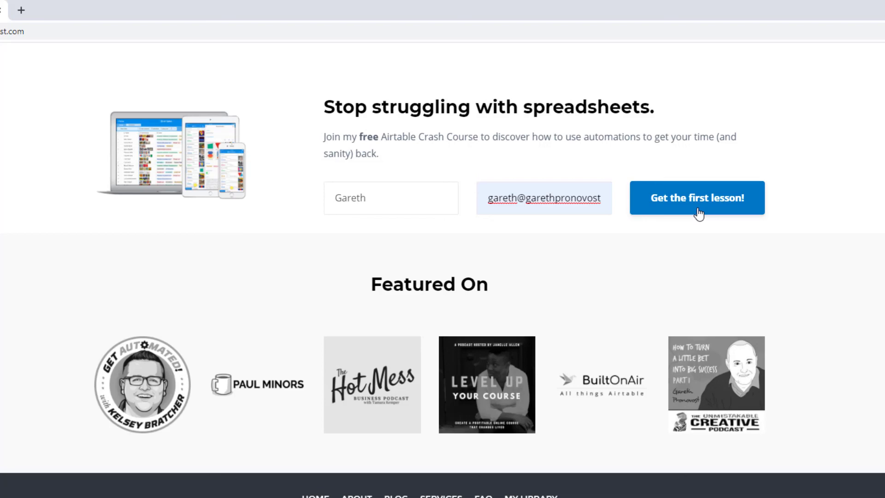
Open the Services page and scroll to the Go Hourly, Explore Courses and Apply Here options.
scroll(698, 214, "up", 10)
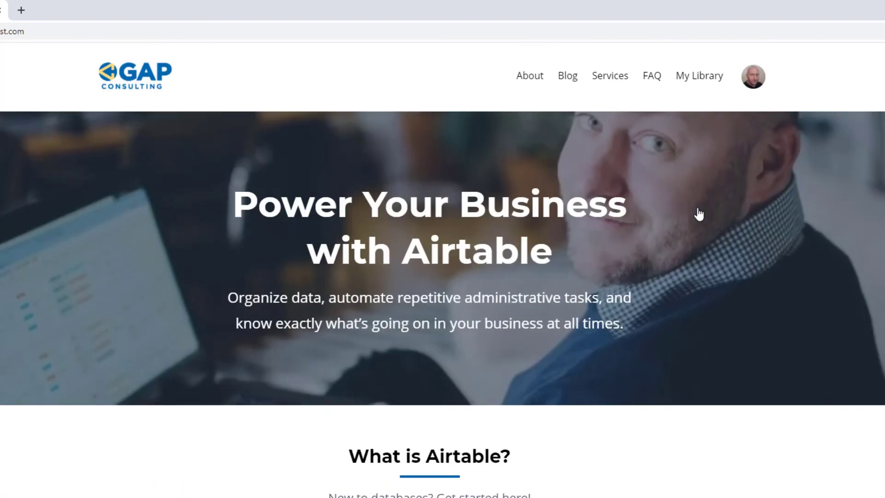
left_click(610, 76)
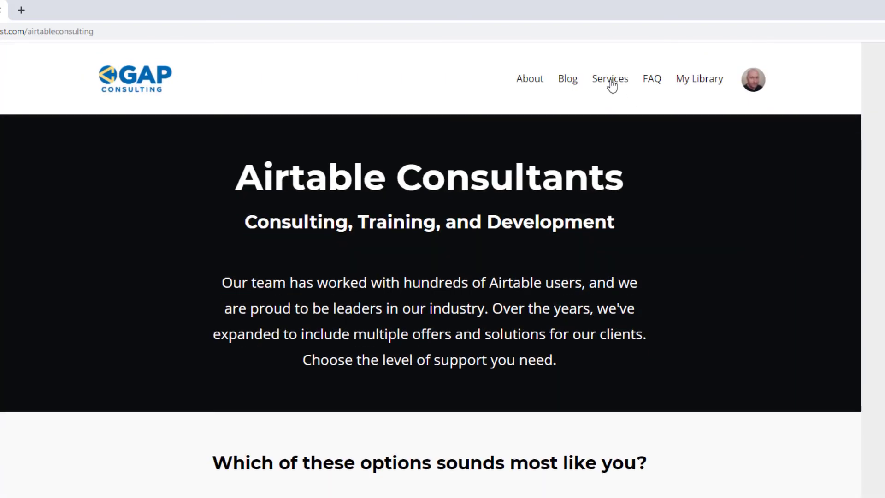
scroll(324, 313, "down", 10)
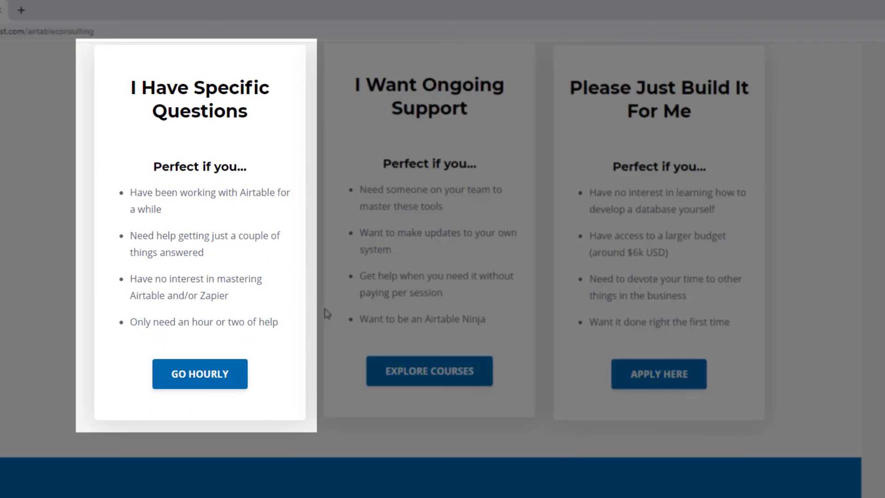